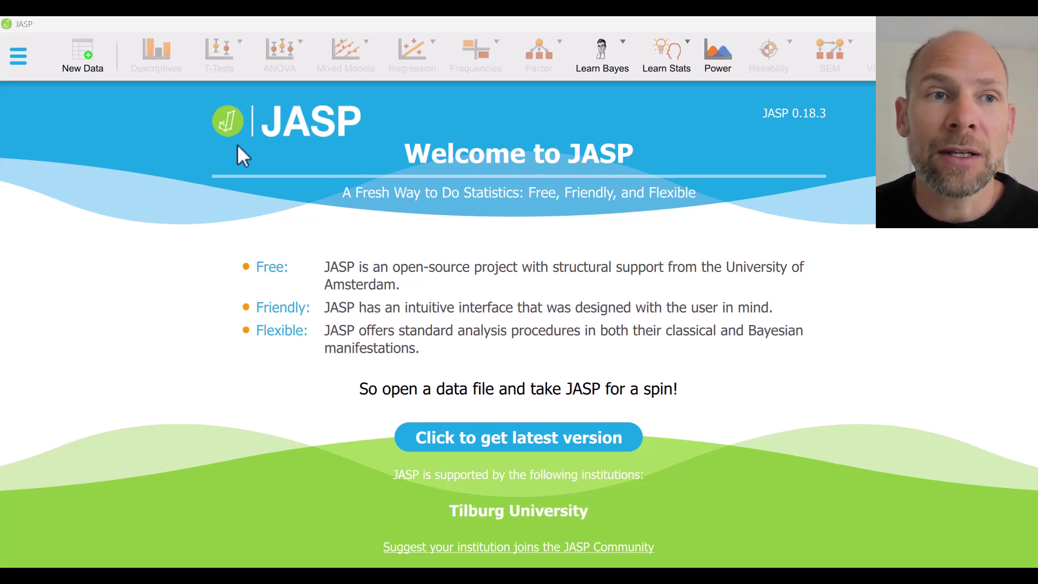
Open Composite_Reliability.sav from the recent files list to load items Y1–Y4.
{"action": "left_click", "coordinate": [24, 64]}
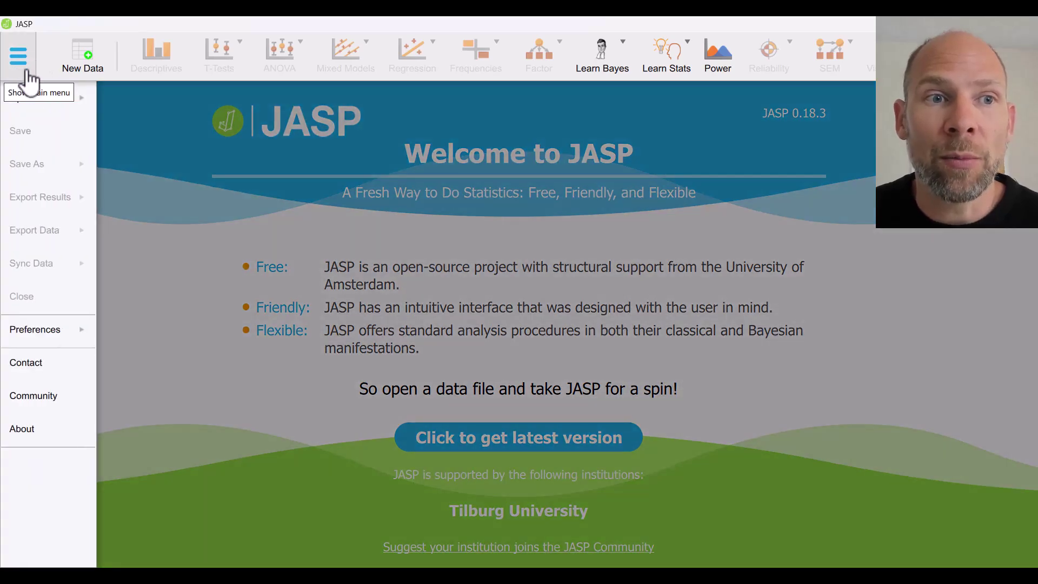
{"action": "left_click", "coordinate": [39, 103]}
{"action": "left_click", "coordinate": [151, 105]}
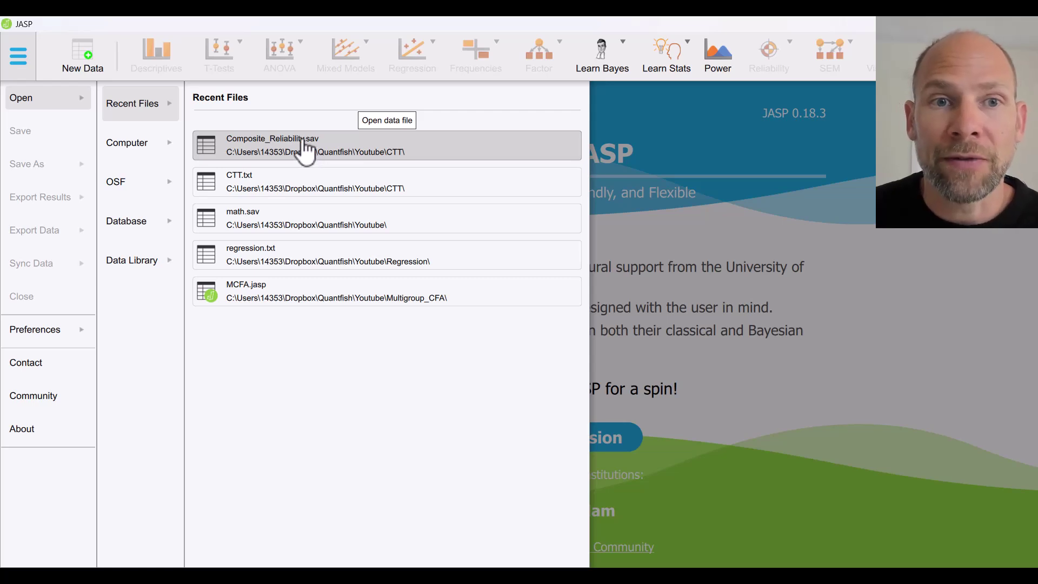
{"action": "left_click", "coordinate": [304, 151]}
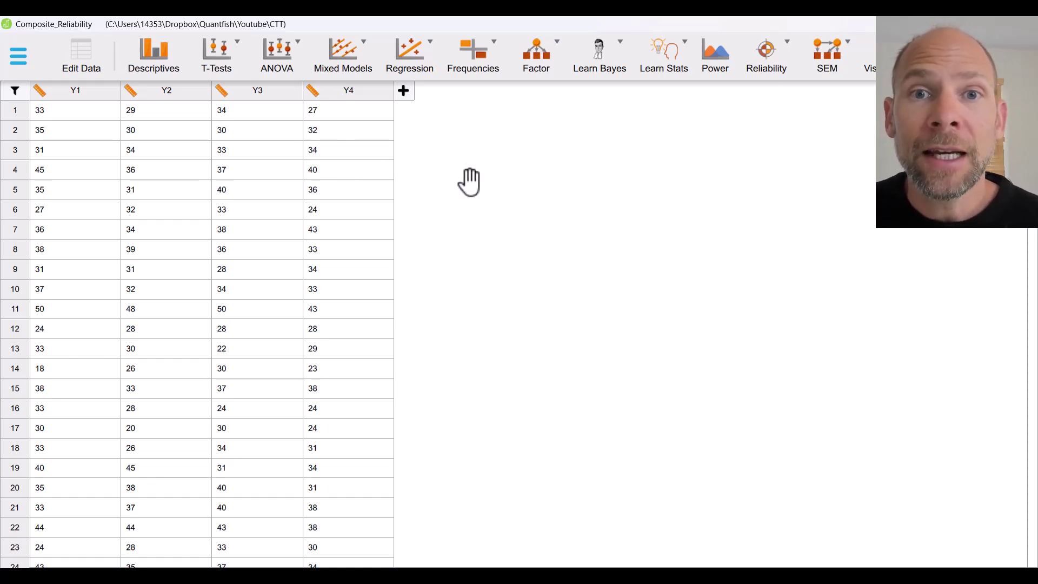
Add a Confirmatory Factor Analysis from the Factor menu.
{"action": "left_click", "coordinate": [545, 76]}
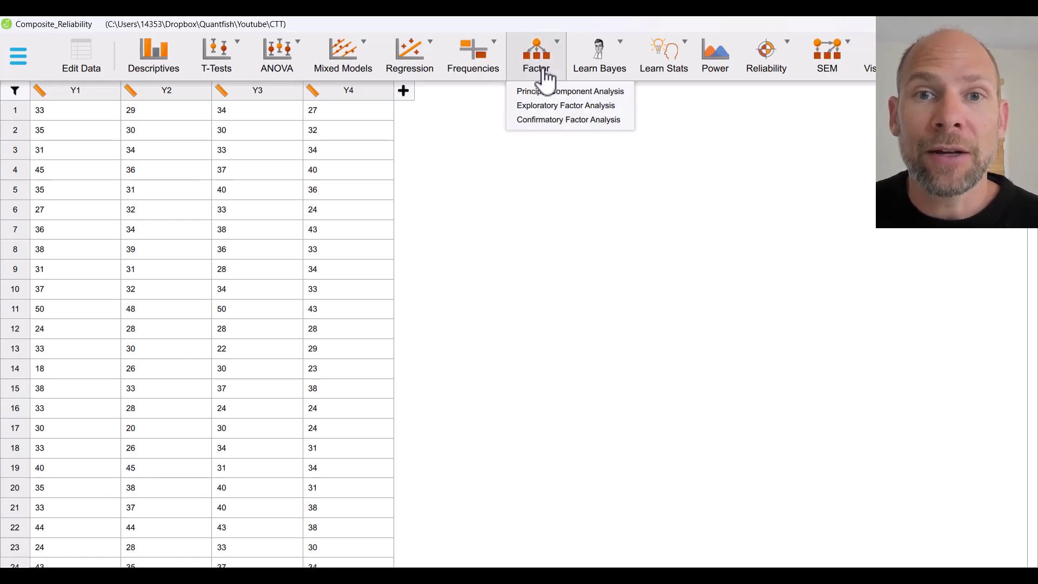
{"action": "left_click", "coordinate": [546, 120]}
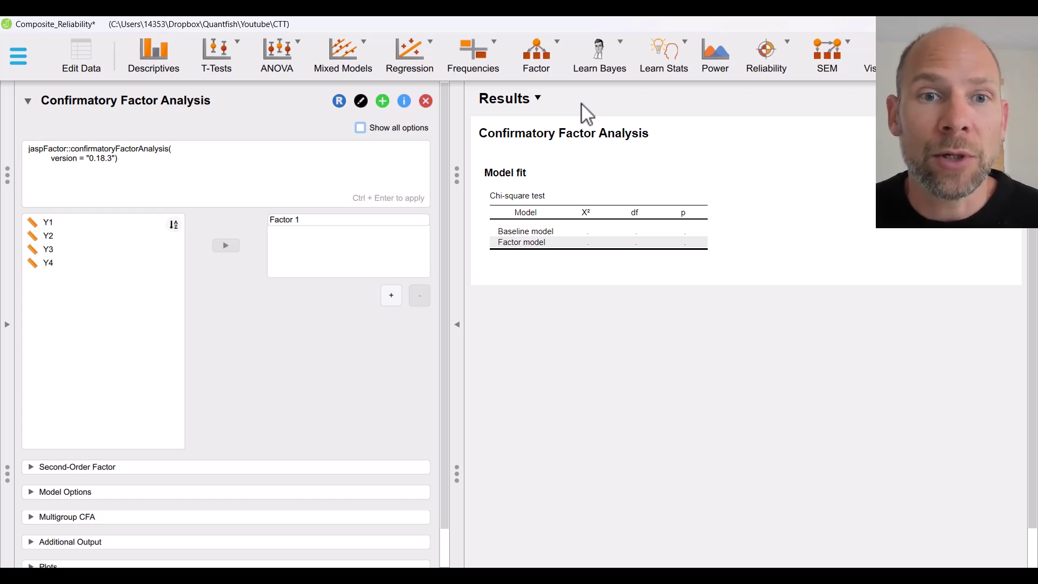
Select the indicators Y1 through Y4 in the variable list.
{"action": "left_click", "coordinate": [78, 223]}
{"action": "left_click", "coordinate": [66, 263], "text": "shift"}
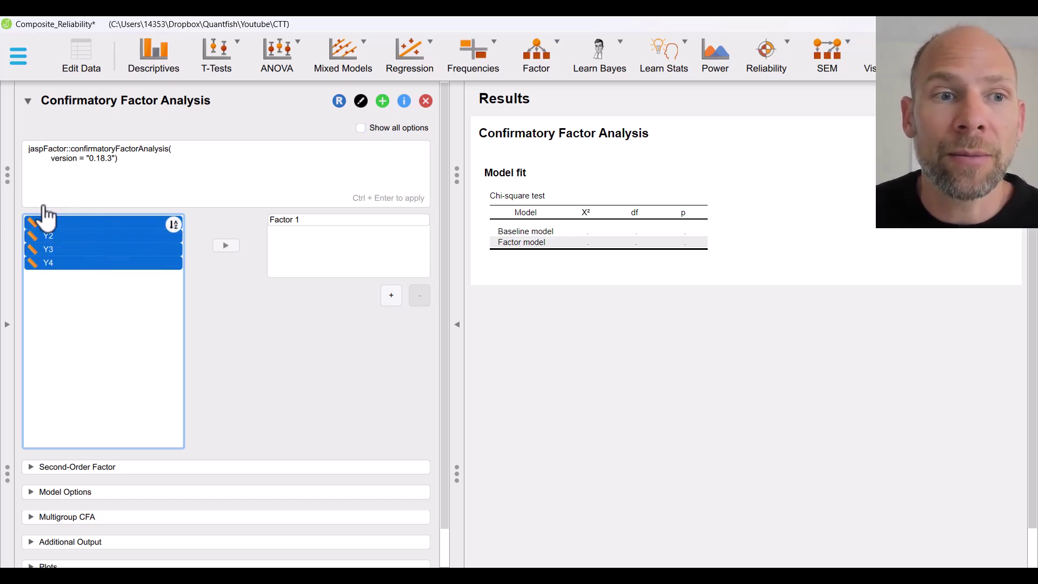
Move Y1–Y4 into the Factor 1 box to get fit χ² 0.552 and loadings 6.0–6.3.
{"action": "left_click", "coordinate": [231, 252]}
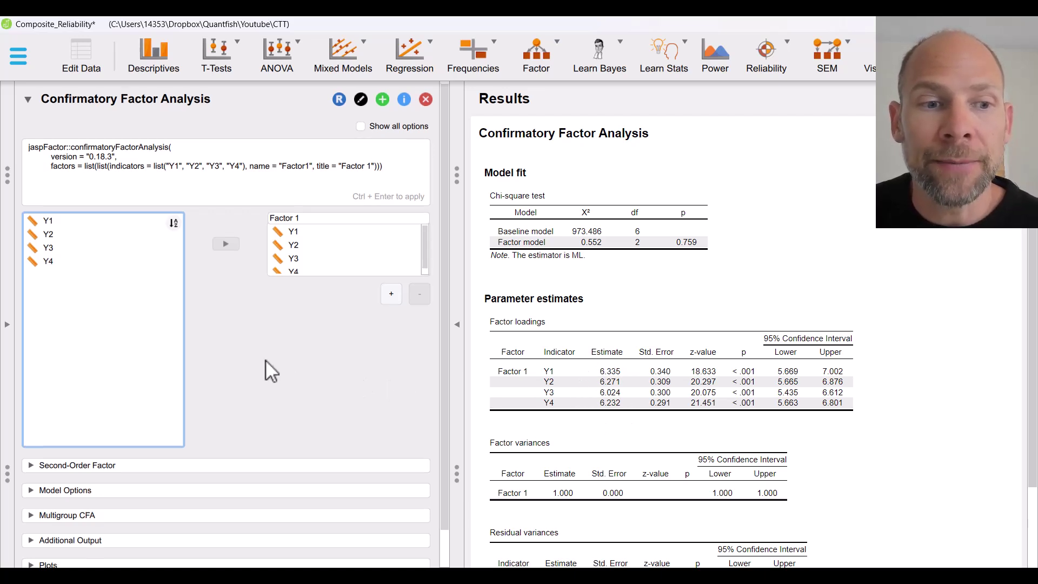
Turn on Show lavaan syntax under Model Options' Additional Output.
{"action": "scroll", "coordinate": [267, 359], "scroll_direction": "down", "scroll_amount": 1}
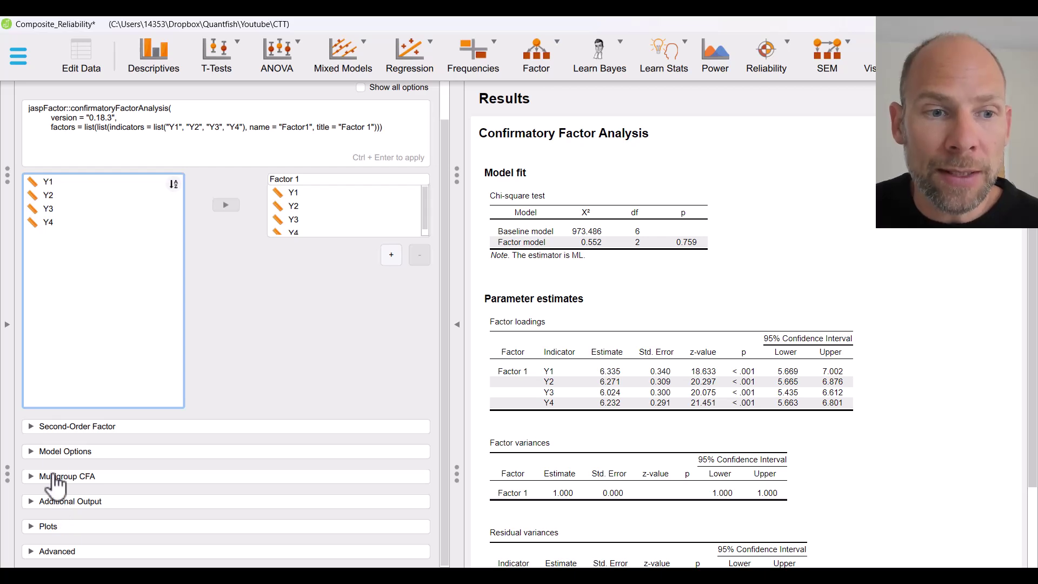
{"action": "left_click", "coordinate": [54, 453]}
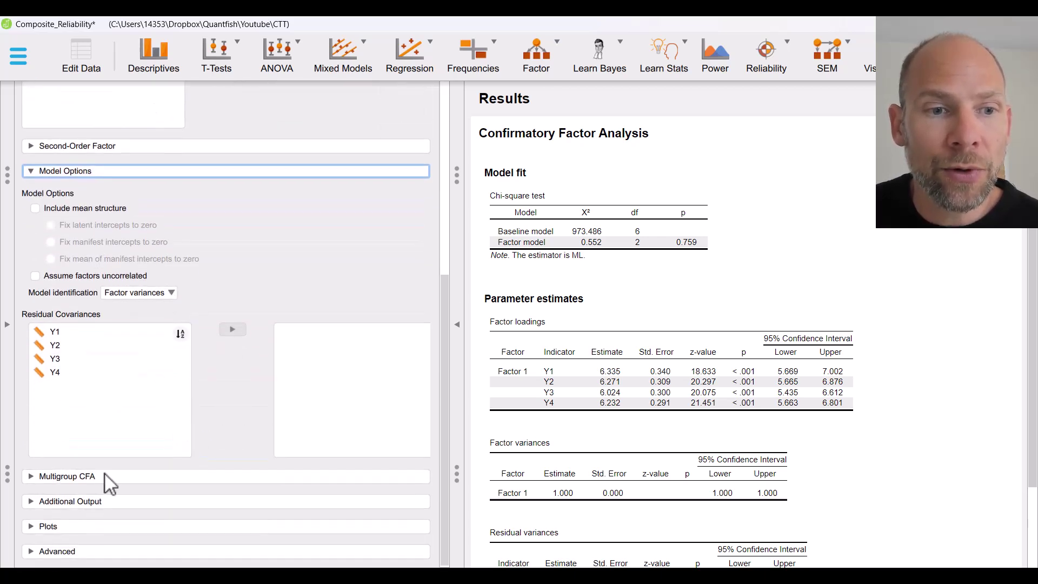
{"action": "left_click", "coordinate": [70, 504]}
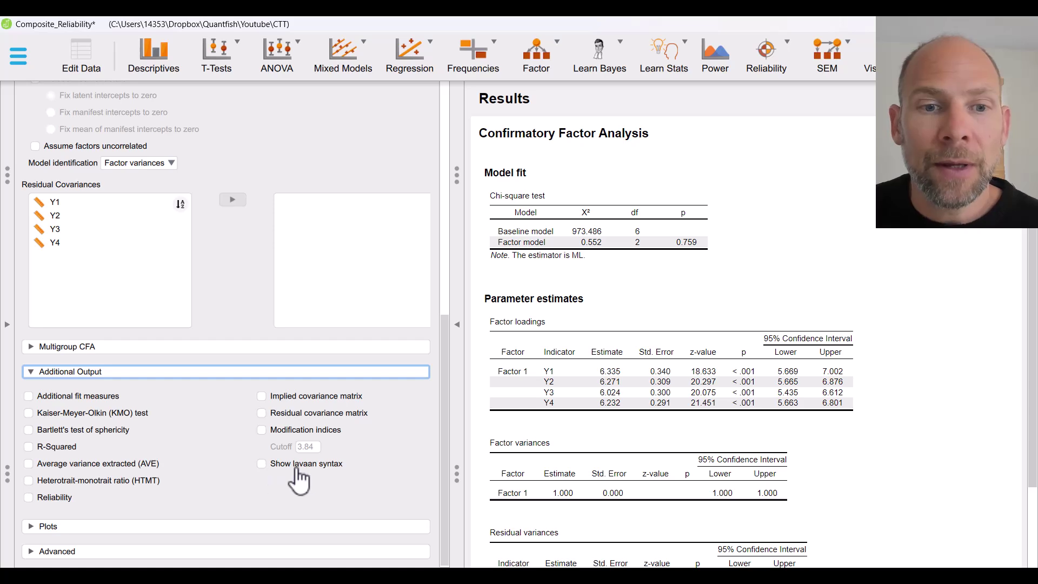
{"action": "left_click", "coordinate": [263, 466]}
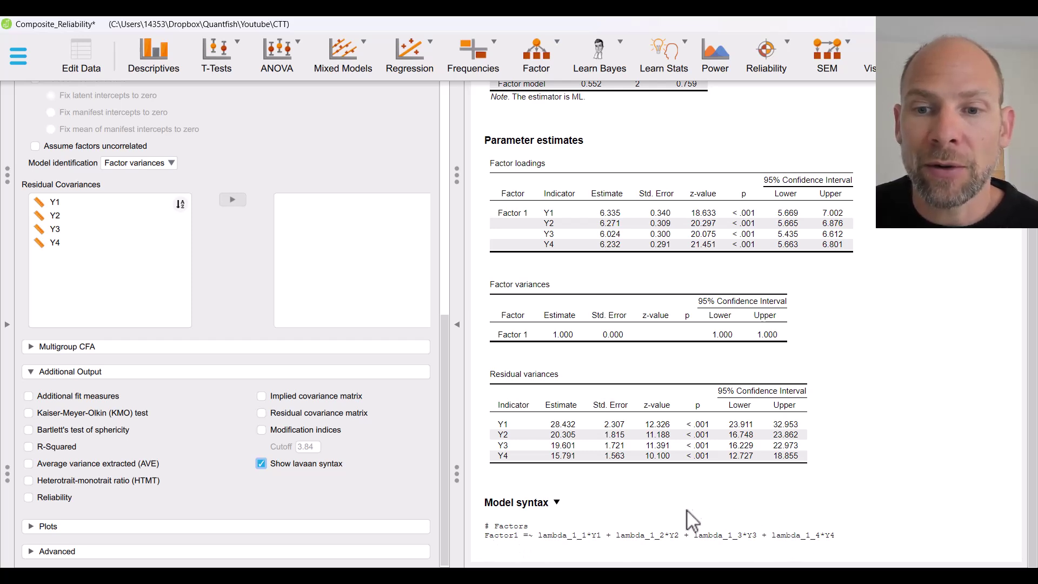
Select the Factor1 =~ lambda_1_1*Y1 + … + lambda_1_4*Y4 syntax in the results.
{"action": "double_click", "coordinate": [512, 536]}
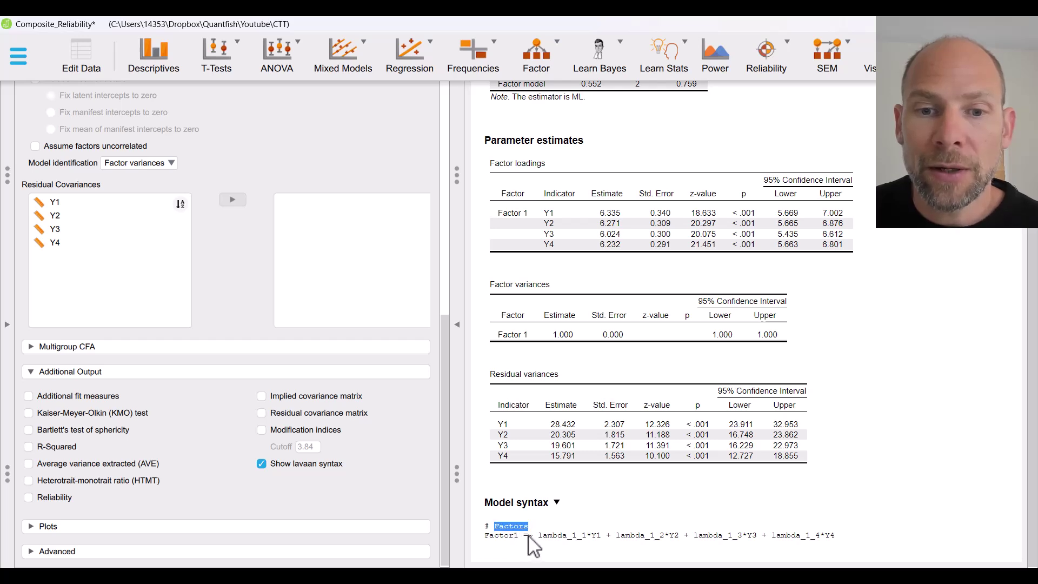
{"action": "left_click", "coordinate": [532, 538]}
{"action": "left_click_drag", "start_coordinate": [485, 528], "coordinate": [826, 538]}
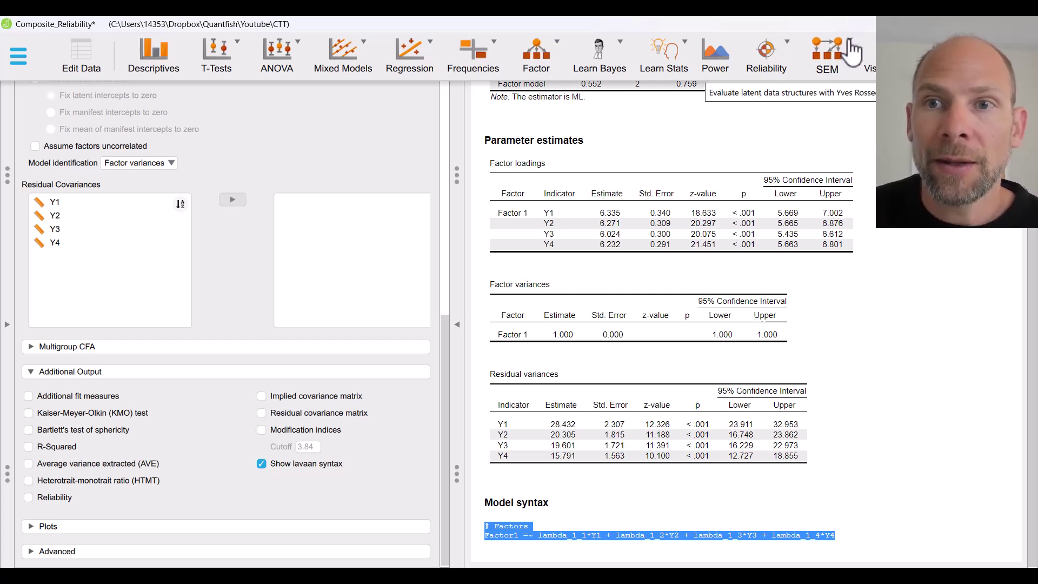
Show the SEM menu with its structural equation analysis choices.
{"action": "left_click", "coordinate": [852, 52]}
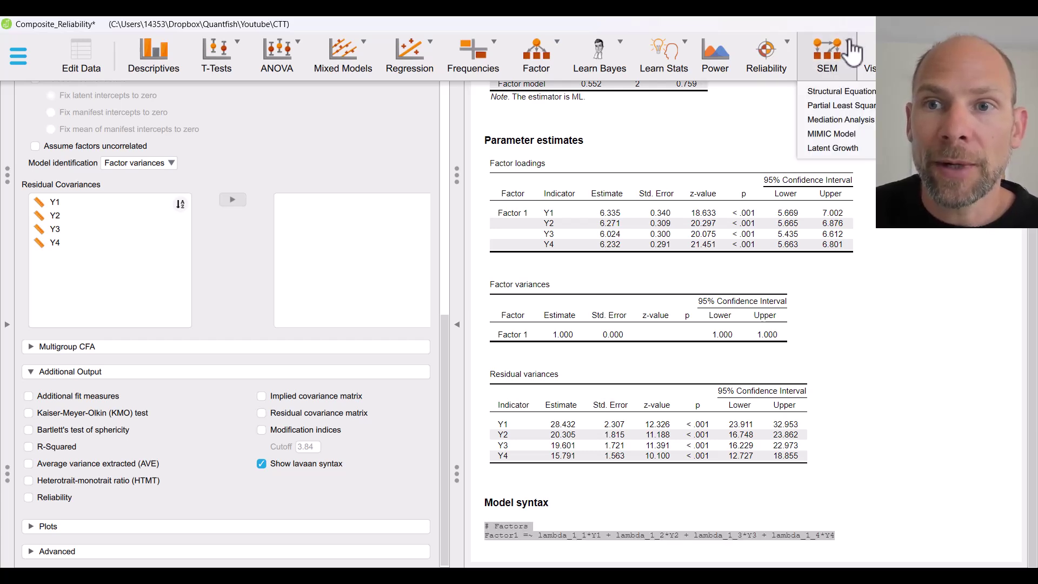
Add a Structural Equation Modeling analysis with an empty Model 1 box.
{"action": "left_click", "coordinate": [843, 93]}
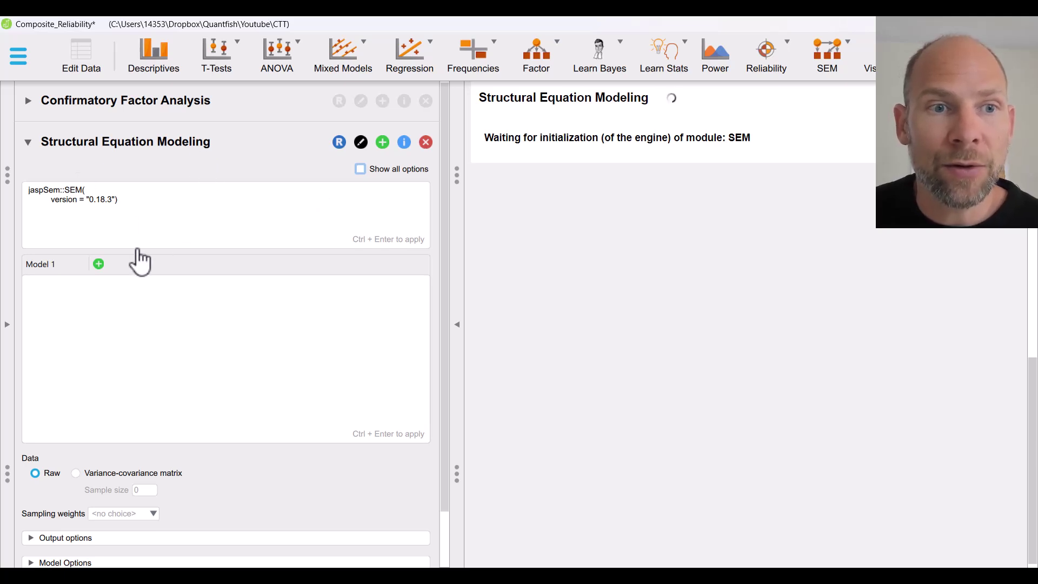
Paste the copied Factor1 =~ lambda-labelled Y1–Y4 syntax into Model 1.
{"action": "left_click", "coordinate": [87, 300]}
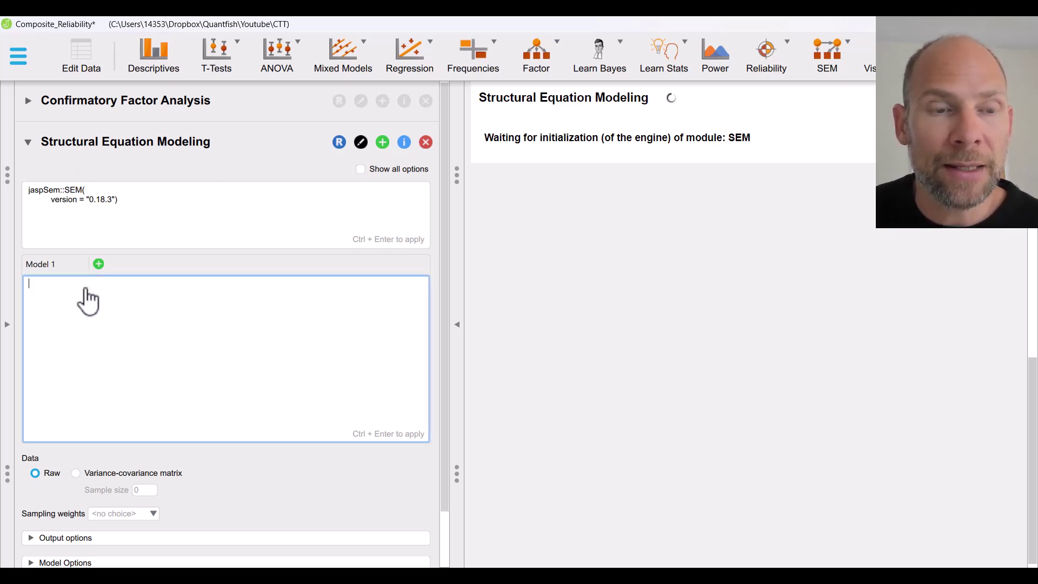
{"action": "type", "text": "# Factors Factor1 =~ lambda_1_1*Y1 + lambda_1_2*Y2 + lambda_1_3*Y3 + lambda_1_4*Y4"}
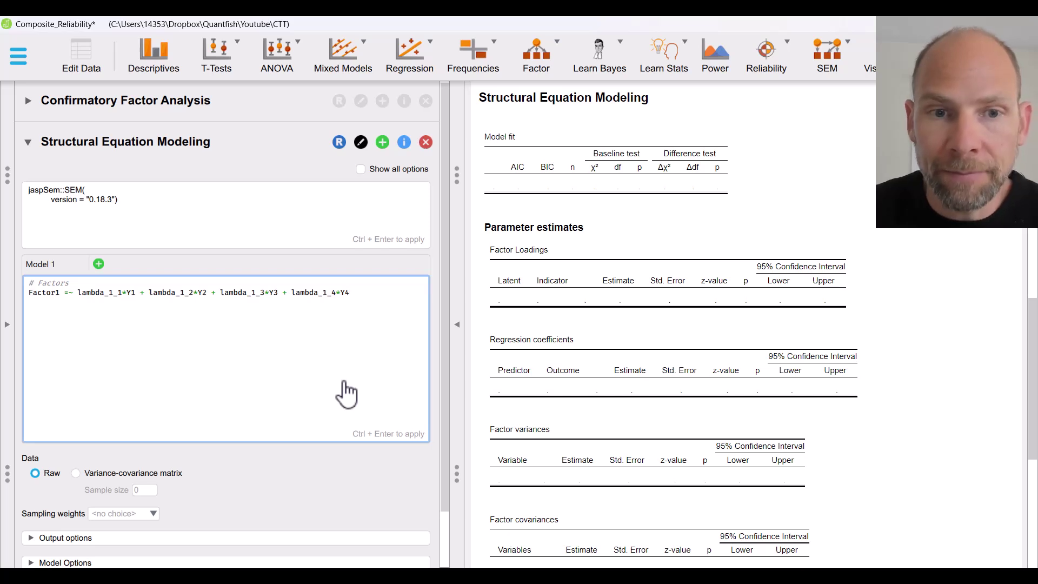
Apply Model 1 with Ctrl+Enter, yielding χ² 0.552 (df 2) and Factor1 variance 40.138.
{"action": "key", "text": "ctrl+Return"}
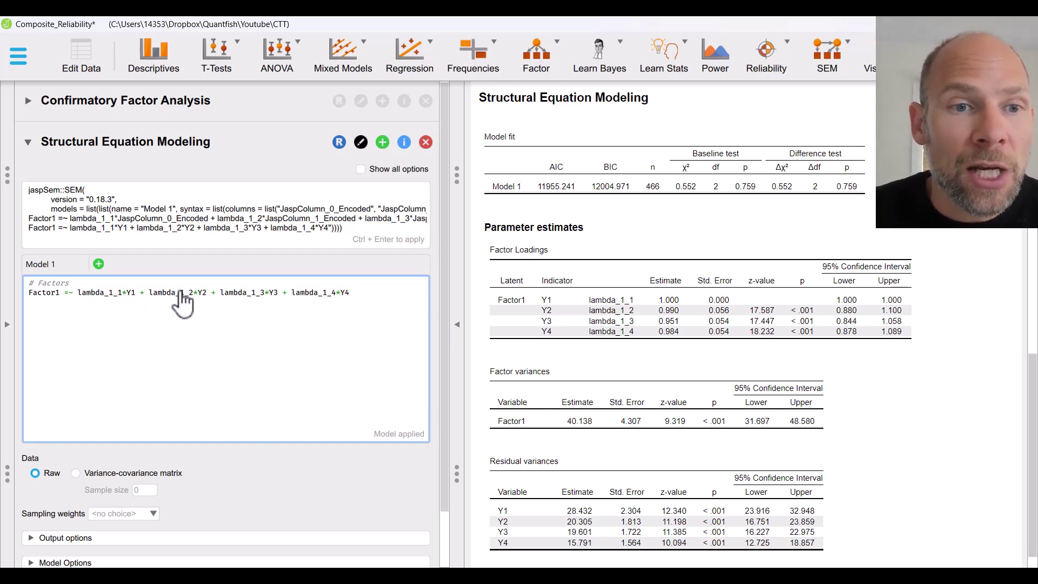
Point out the four lambda_1_1 to lambda_1_4 loading labels in the Model 1 syntax.
{"action": "double_click", "coordinate": [157, 293]}
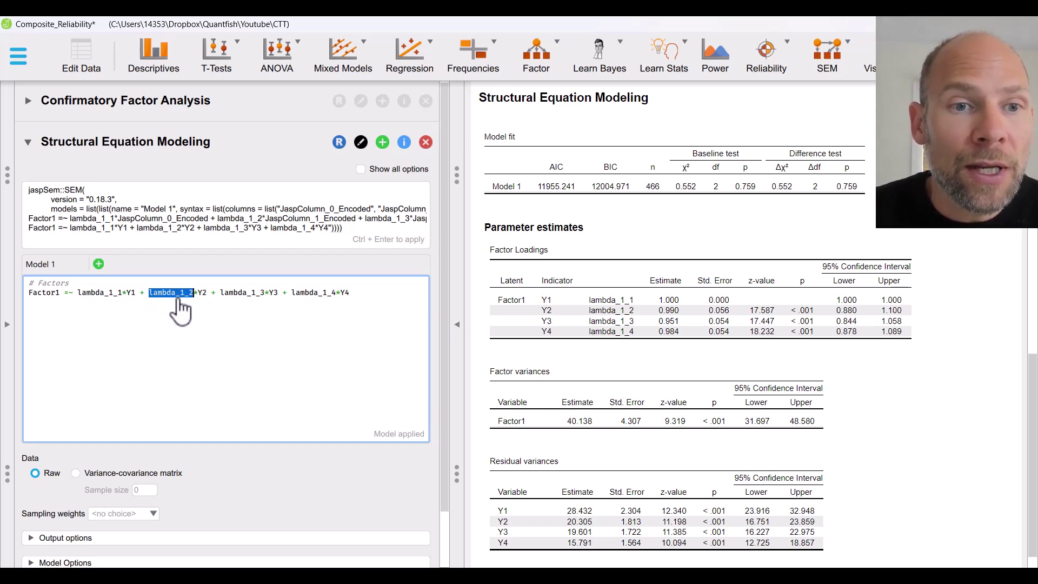
{"action": "double_click", "coordinate": [99, 294]}
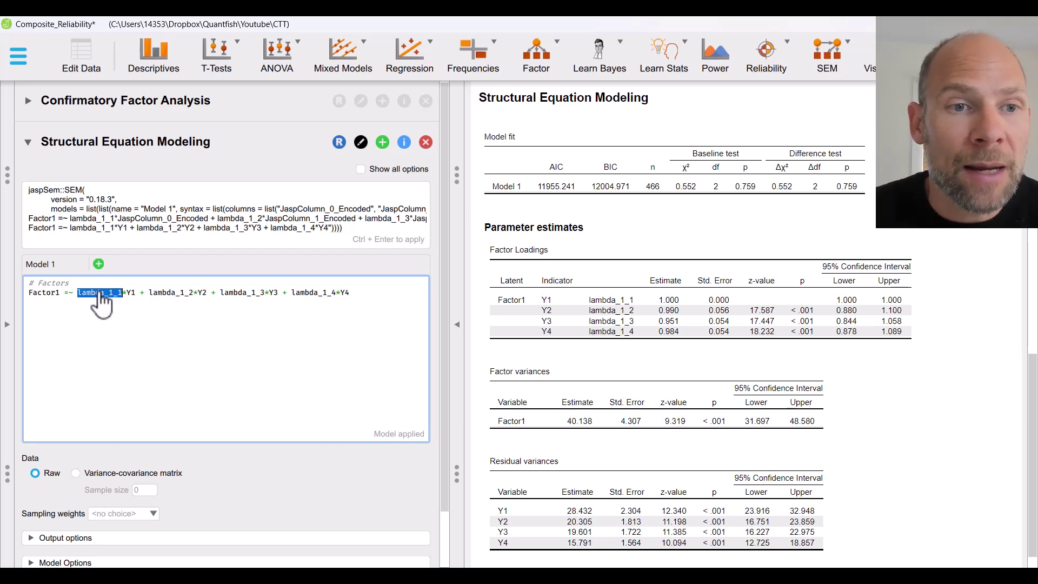
{"action": "double_click", "coordinate": [163, 295]}
{"action": "left_click", "coordinate": [247, 294]}
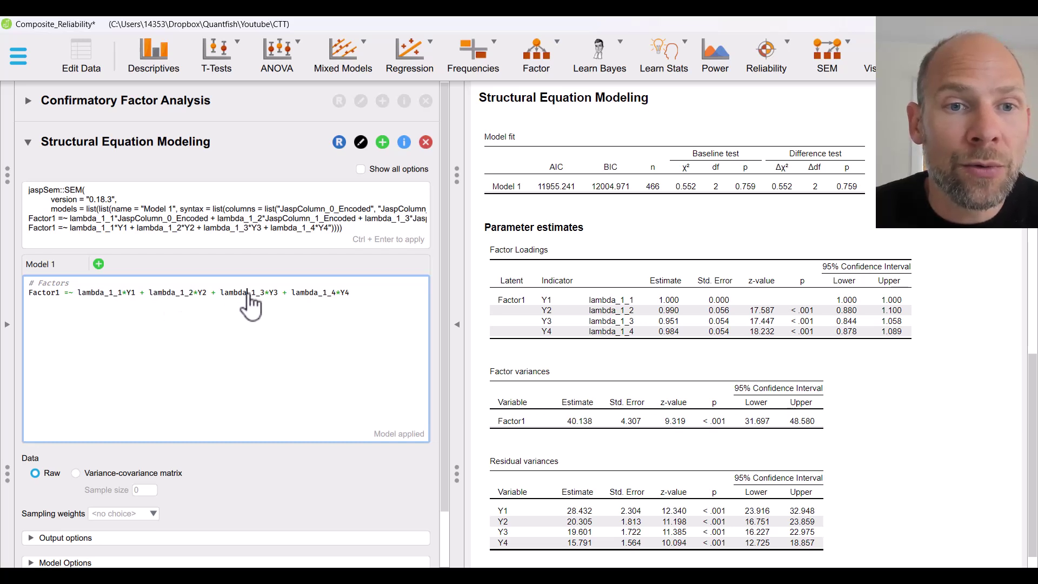
{"action": "double_click", "coordinate": [248, 295]}
{"action": "double_click", "coordinate": [312, 294]}
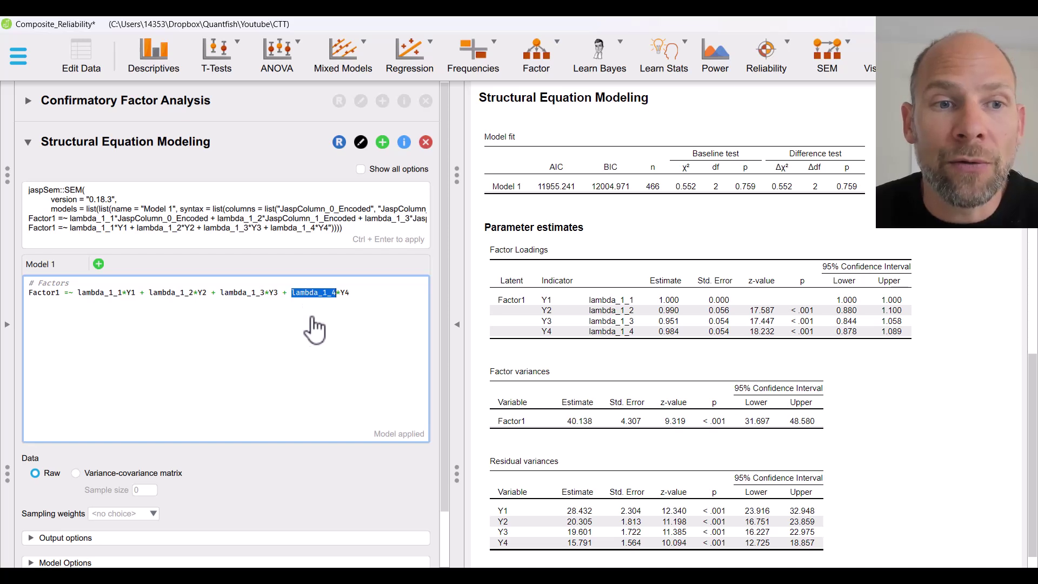
Replace each lambda label with 1, giving Factor1 =~ 1*Y1 + 1*Y2 + 1*Y3 + 1*Y4.
{"action": "double_click", "coordinate": [100, 295]}
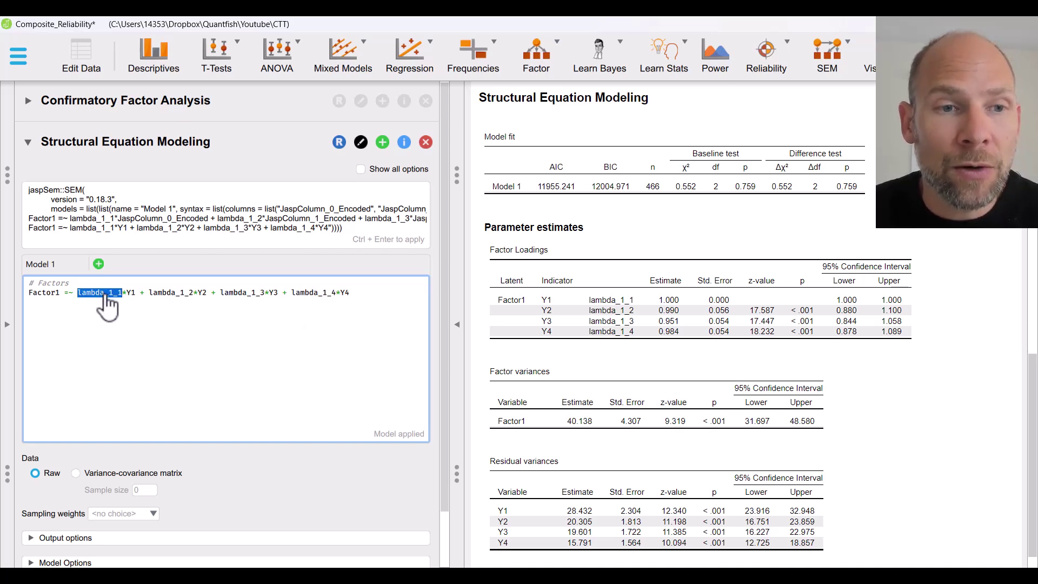
{"action": "type", "text": "1"}
{"action": "double_click", "coordinate": [138, 296]}
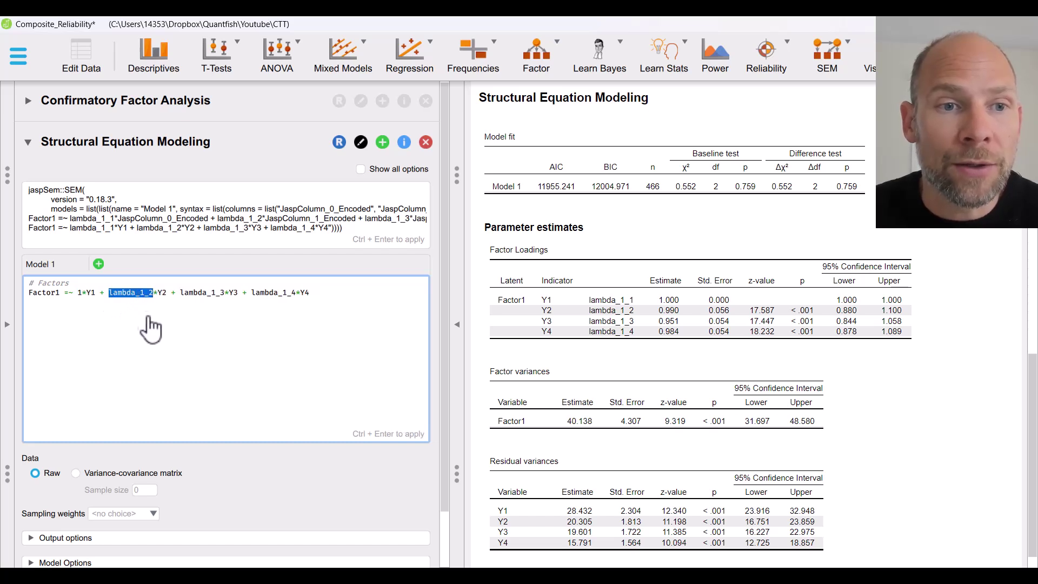
{"action": "type", "text": "1"}
{"action": "double_click", "coordinate": [163, 294]}
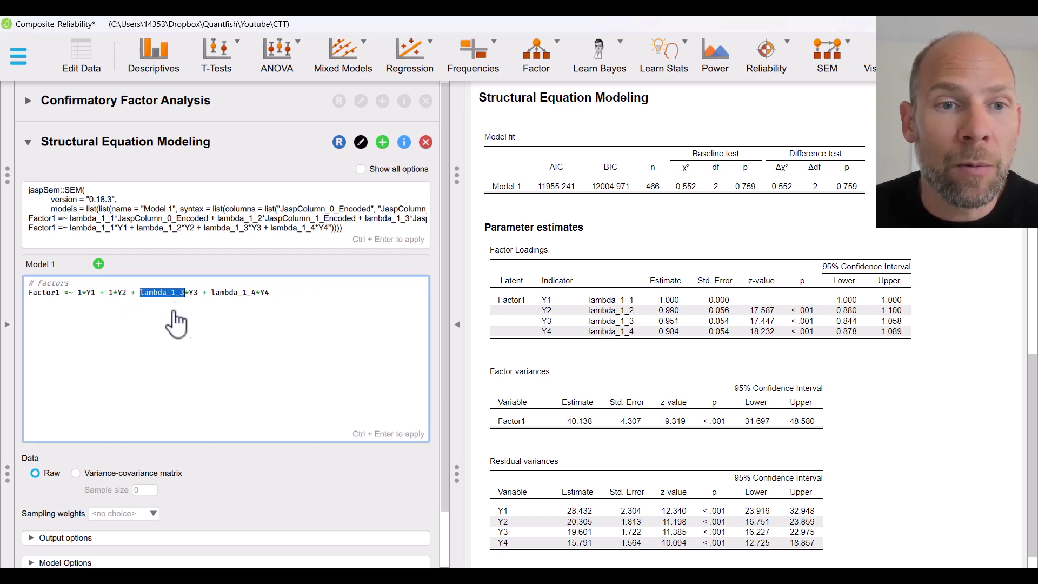
{"action": "type", "text": "1"}
{"action": "double_click", "coordinate": [190, 295]}
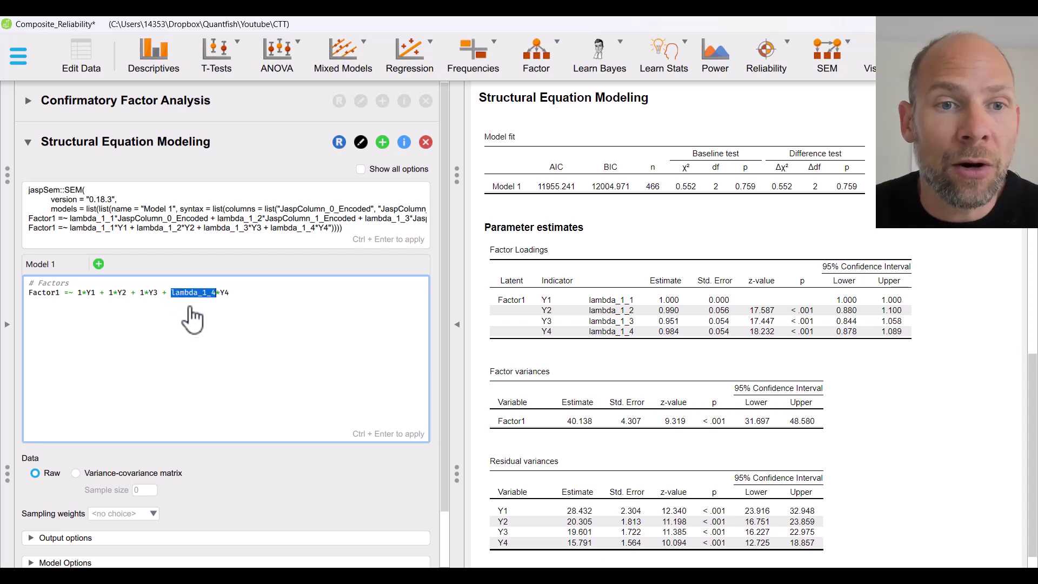
{"action": "type", "text": "1"}
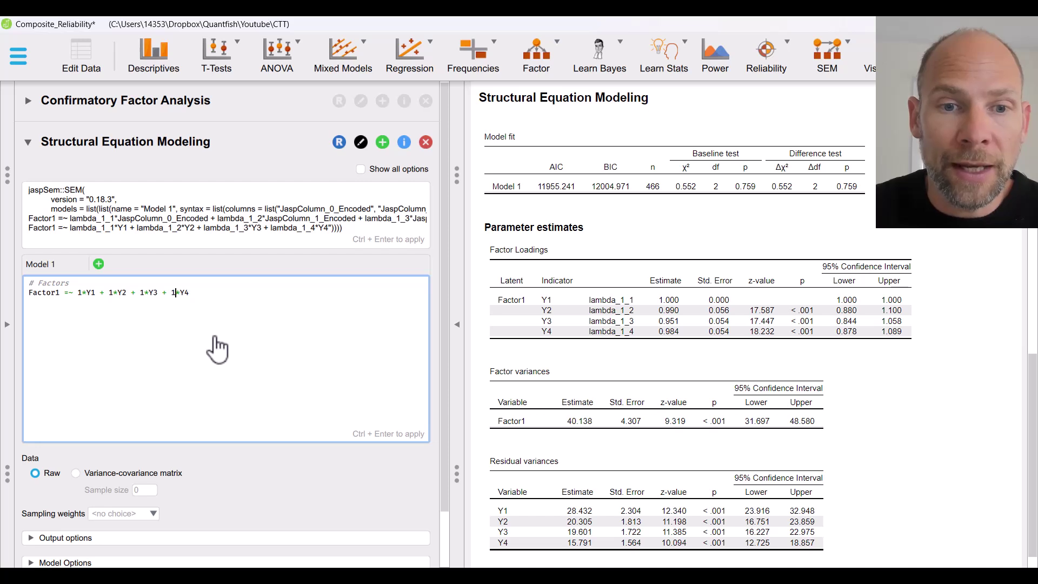
Apply the fixed-loading model with Ctrl+Enter, yielding χ² 1.506 (df 5, p 0.912) and Factor1 variance 38.503.
{"action": "key", "text": "ctrl+Return"}
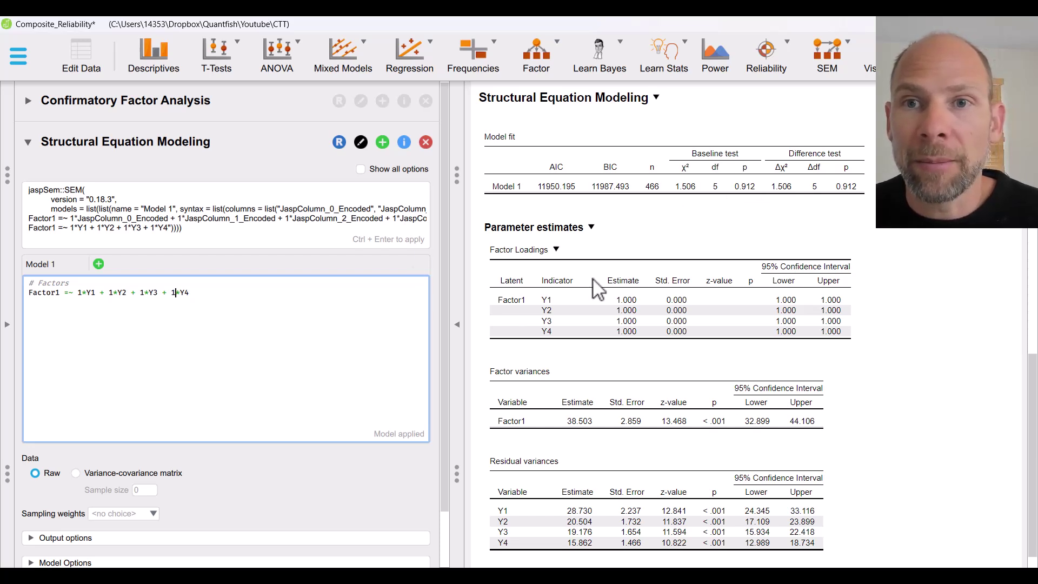
Add a Classical Unidimensional Reliability analysis with Y1–Y4 as variables and show its scale statistics options.
{"action": "left_click", "coordinate": [787, 79]}
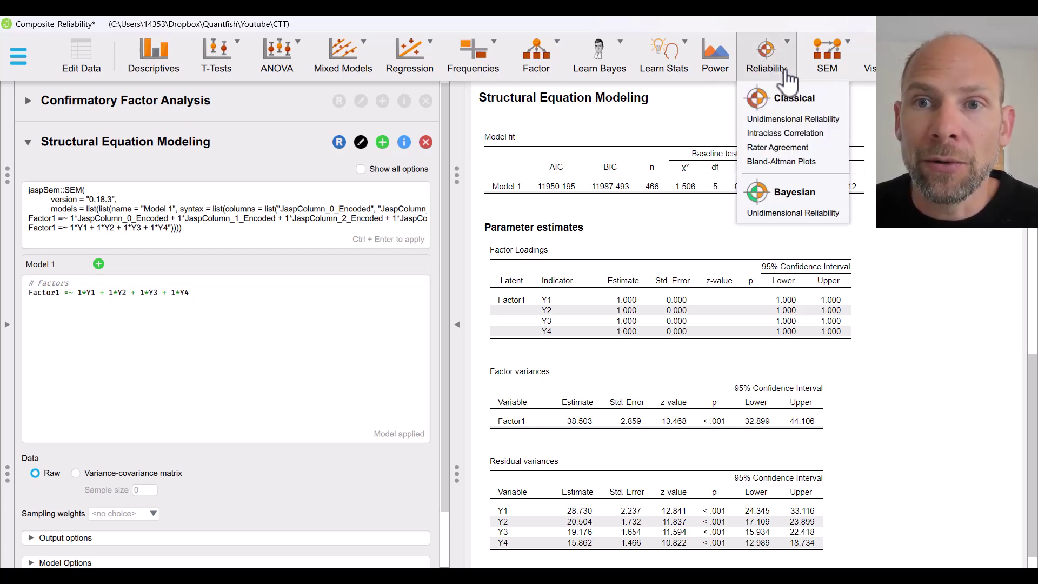
{"action": "left_click", "coordinate": [778, 119]}
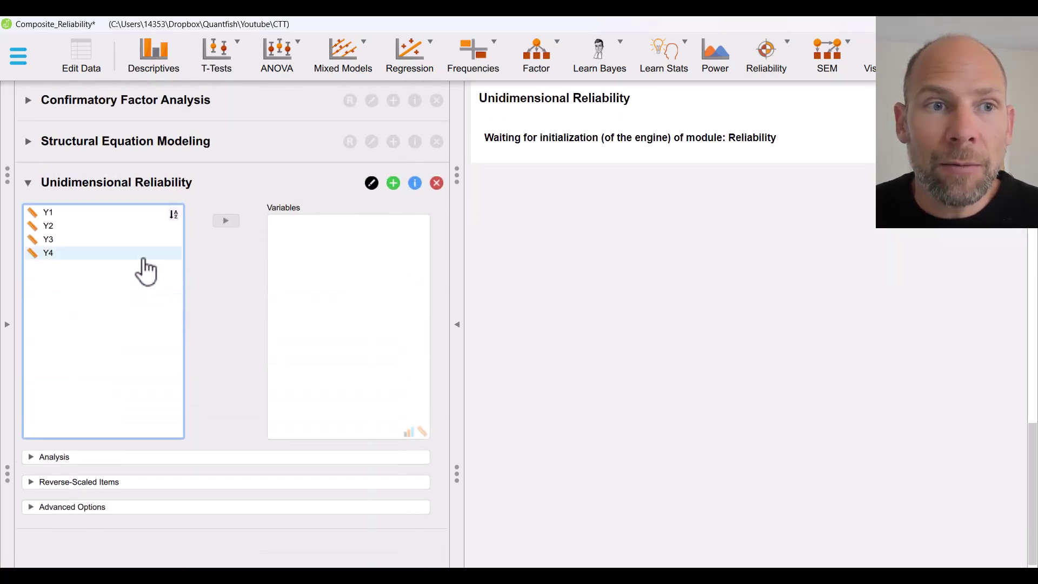
{"action": "left_click", "coordinate": [76, 213]}
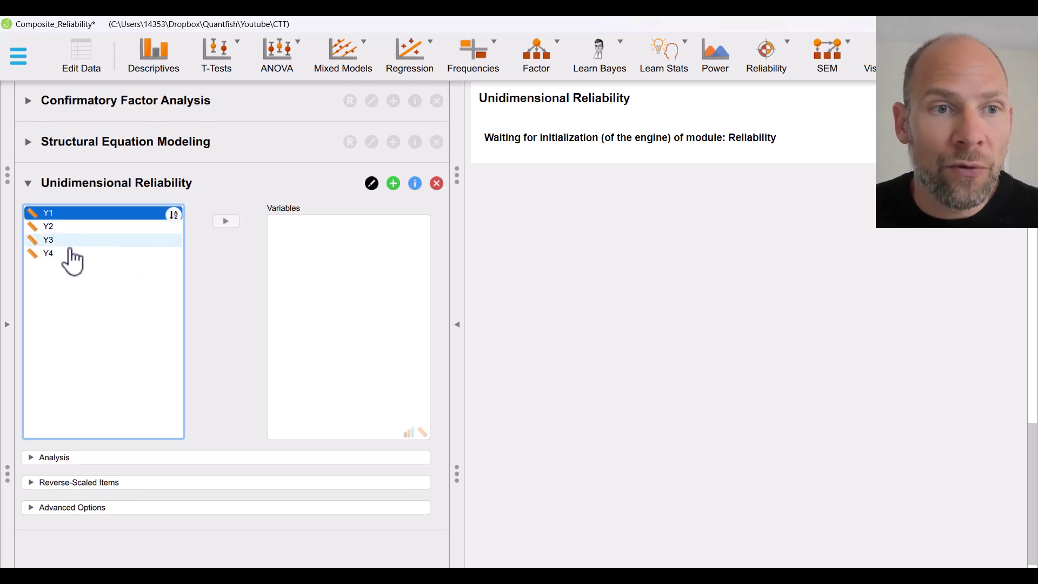
{"action": "left_click", "coordinate": [70, 252], "text": "shift"}
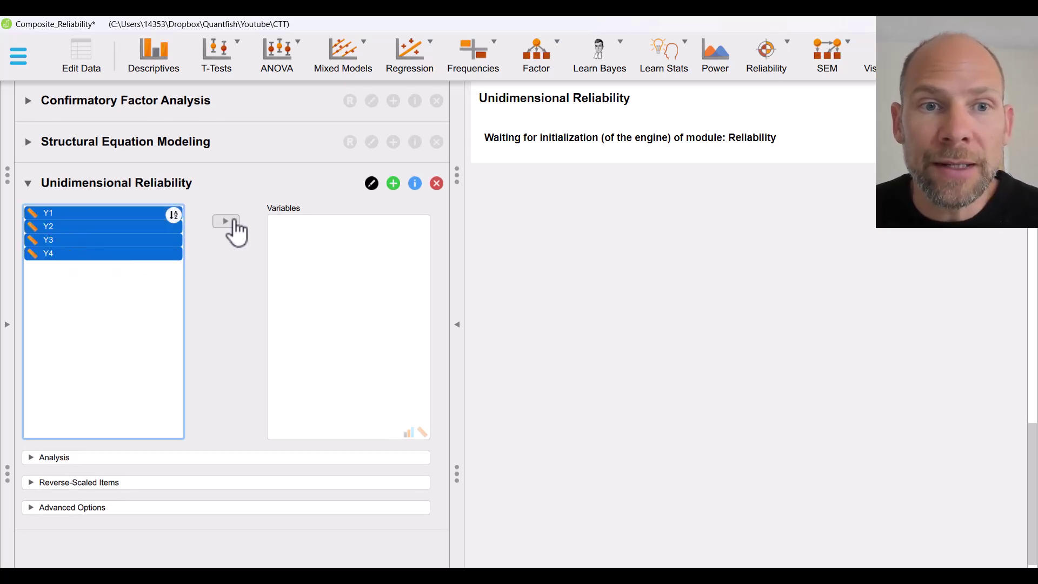
{"action": "left_click", "coordinate": [227, 223]}
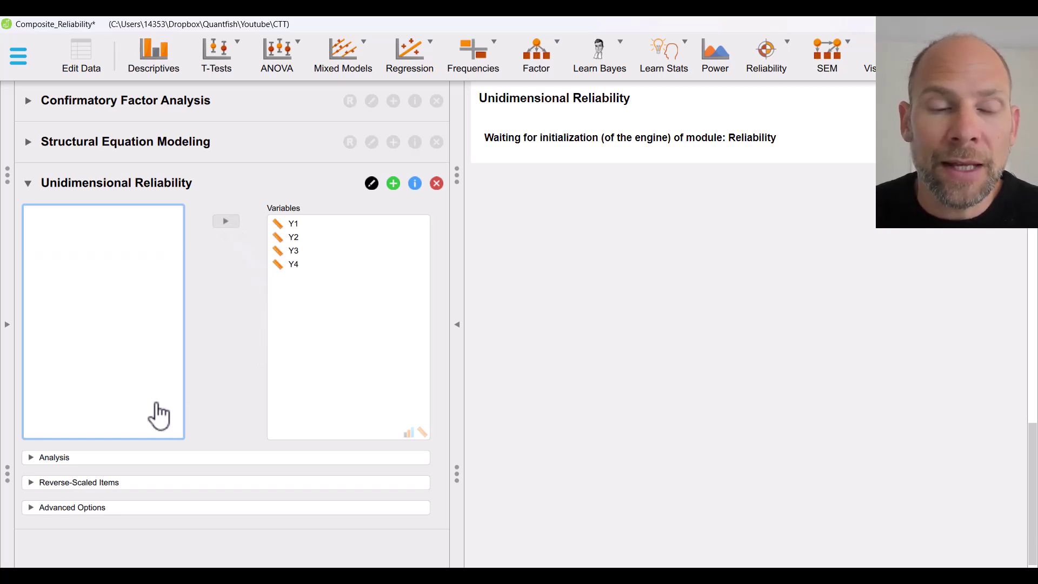
{"action": "left_click", "coordinate": [59, 459]}
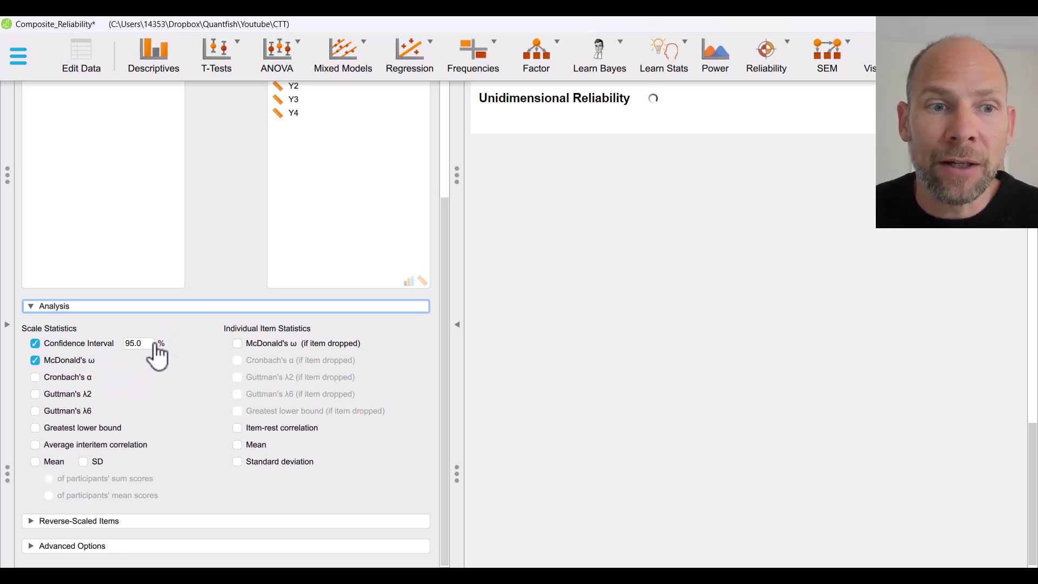
Tick Cronbach's α under Scale Statistics, next to McDonald's ω (0.880).
{"action": "left_click", "coordinate": [36, 377]}
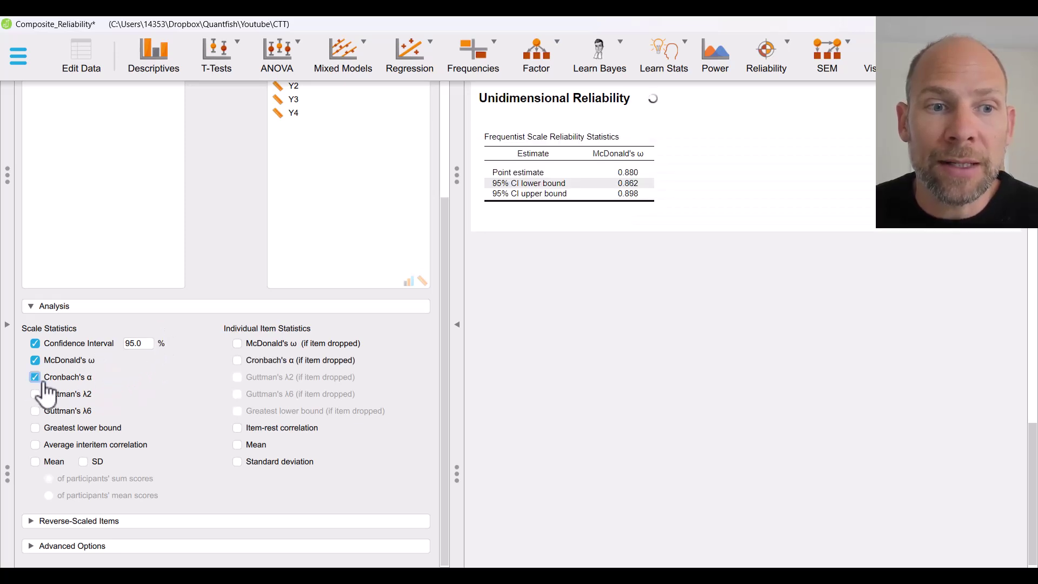